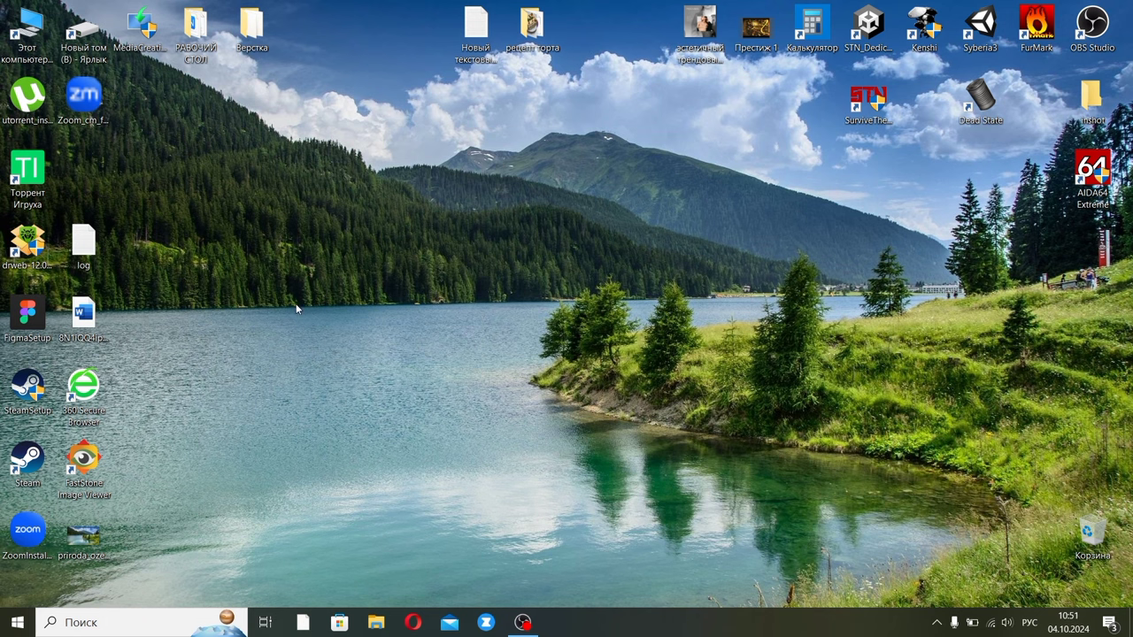
Create a desktop shortcut to the drweb_keys folder on the CPRA_X86FRE (E:) drive and place it directly beneath the Dr.Web installer shortcut.
{"action": "left_click_drag", "start_coordinate": [27, 246], "coordinate": [293, 48]}
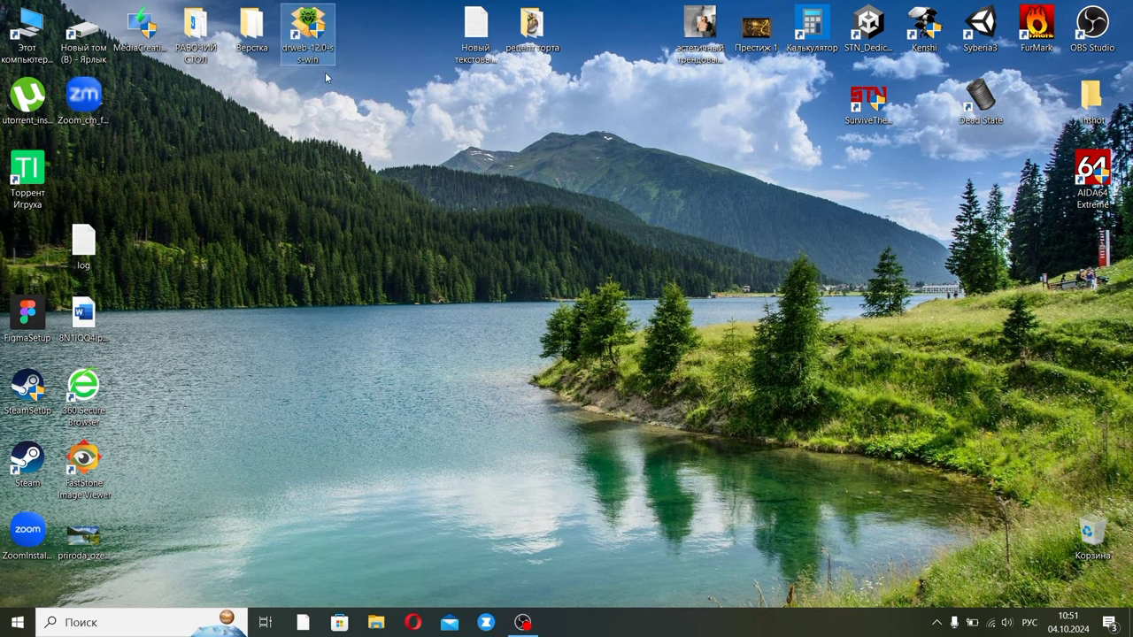
{"action": "double_click", "coordinate": [39, 33]}
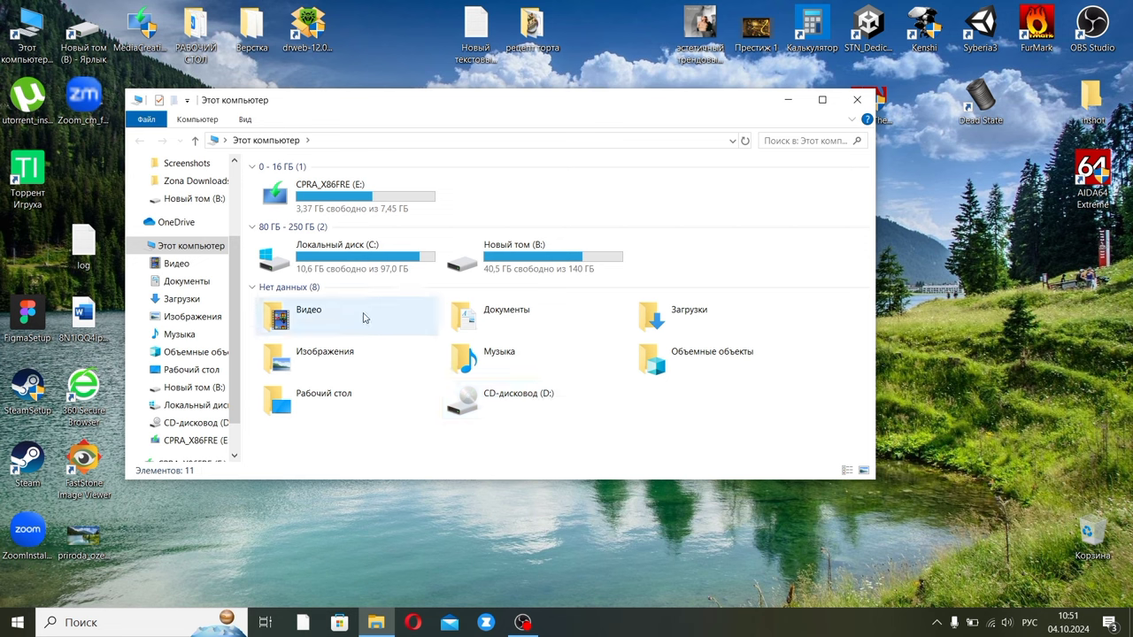
{"action": "double_click", "coordinate": [354, 200]}
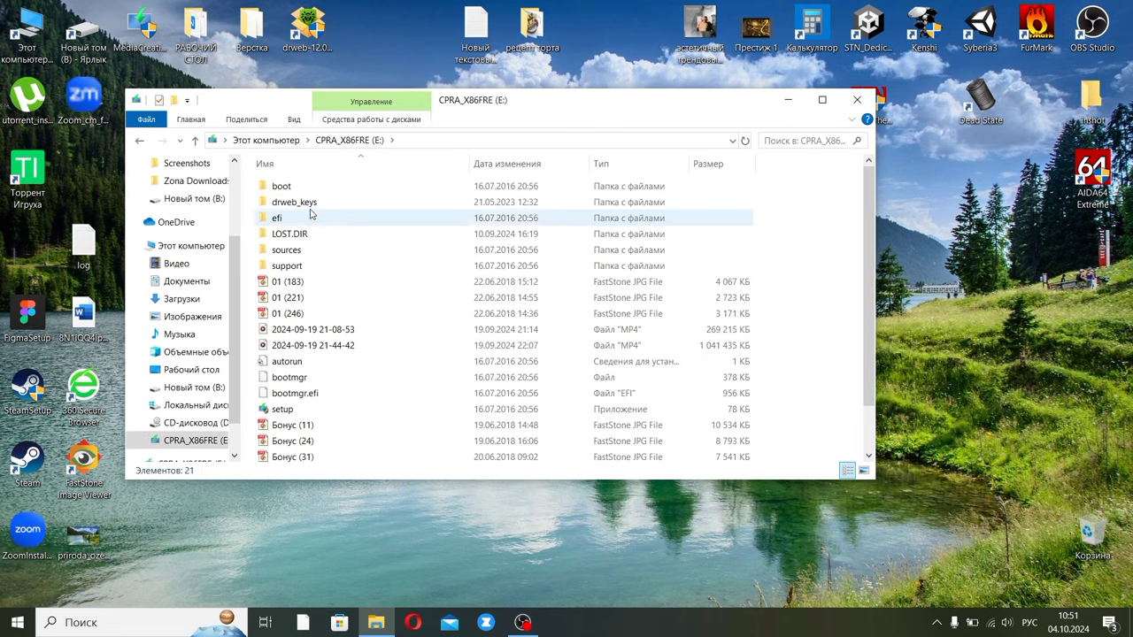
{"action": "right_click", "coordinate": [310, 203]}
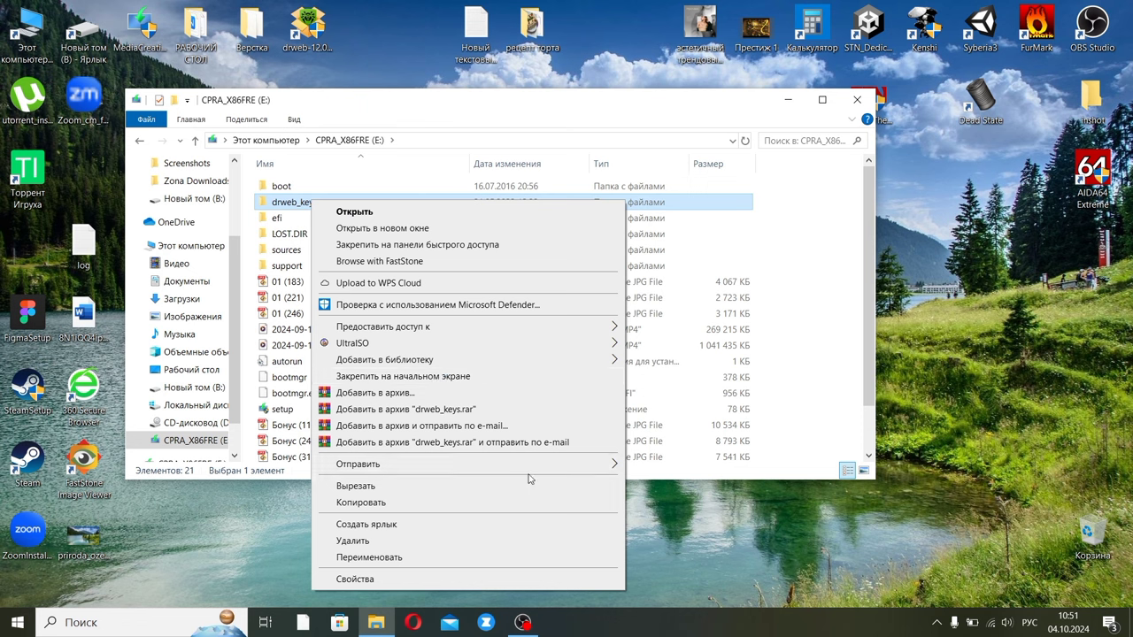
{"action": "mouse_move", "coordinate": [549, 464]}
{"action": "left_click", "coordinate": [683, 534]}
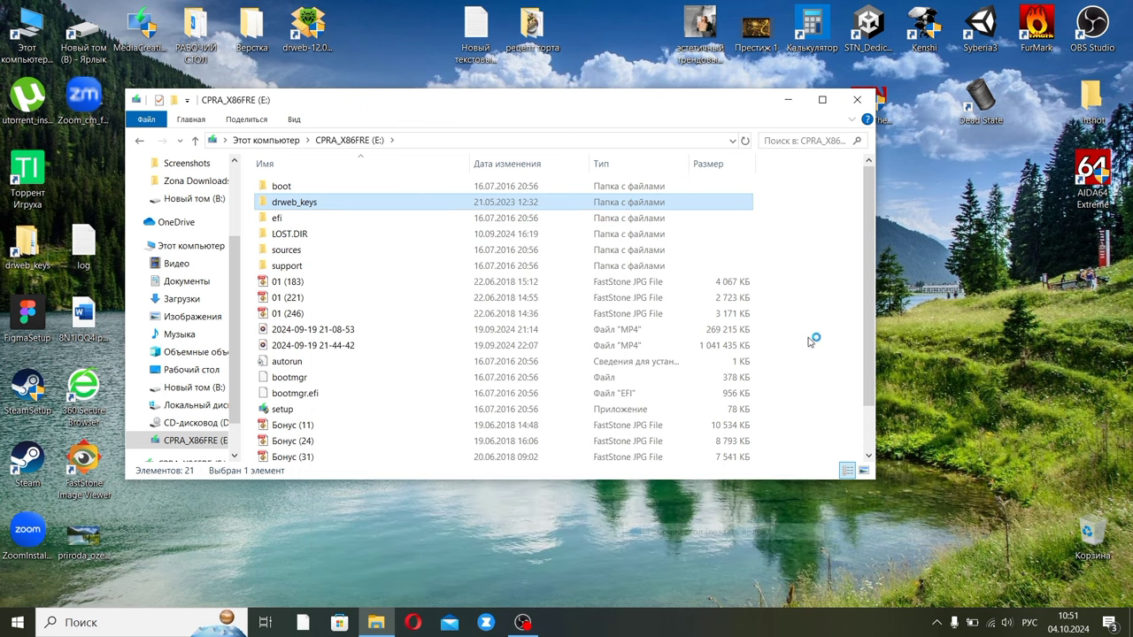
{"action": "left_click", "coordinate": [857, 101]}
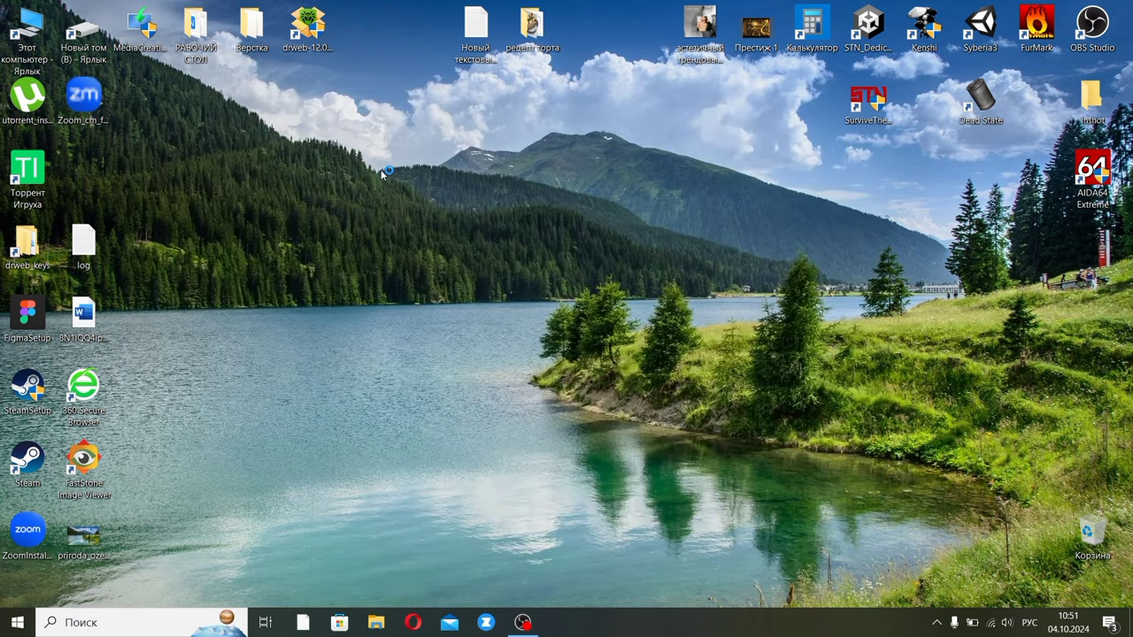
{"action": "left_click_drag", "start_coordinate": [308, 25], "coordinate": [363, 95]}
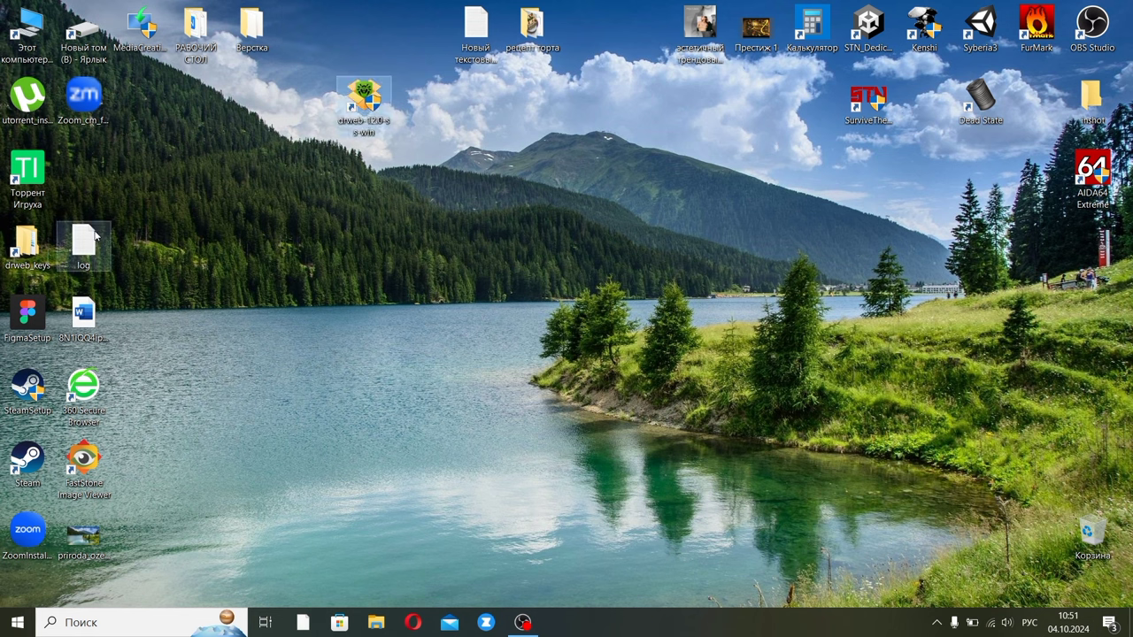
{"action": "left_click_drag", "start_coordinate": [25, 239], "coordinate": [362, 173]}
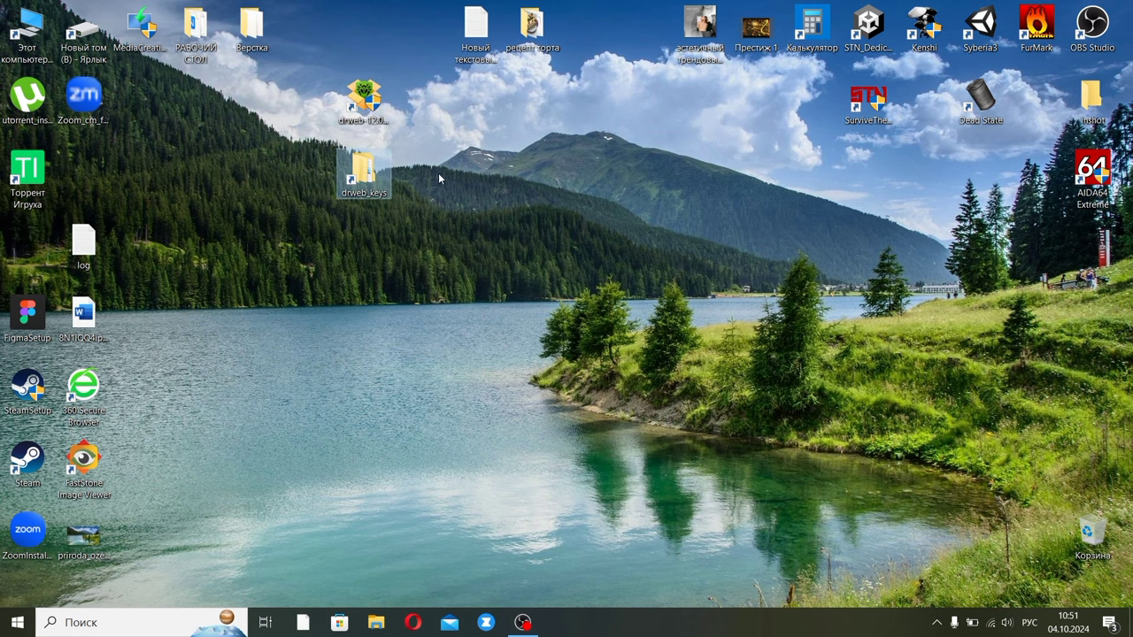
Launch the Dr.Web installer and start the Dr.Web Security Space installation with the option to get the licence later (Получить лицензию позднее).
{"action": "double_click", "coordinate": [364, 97]}
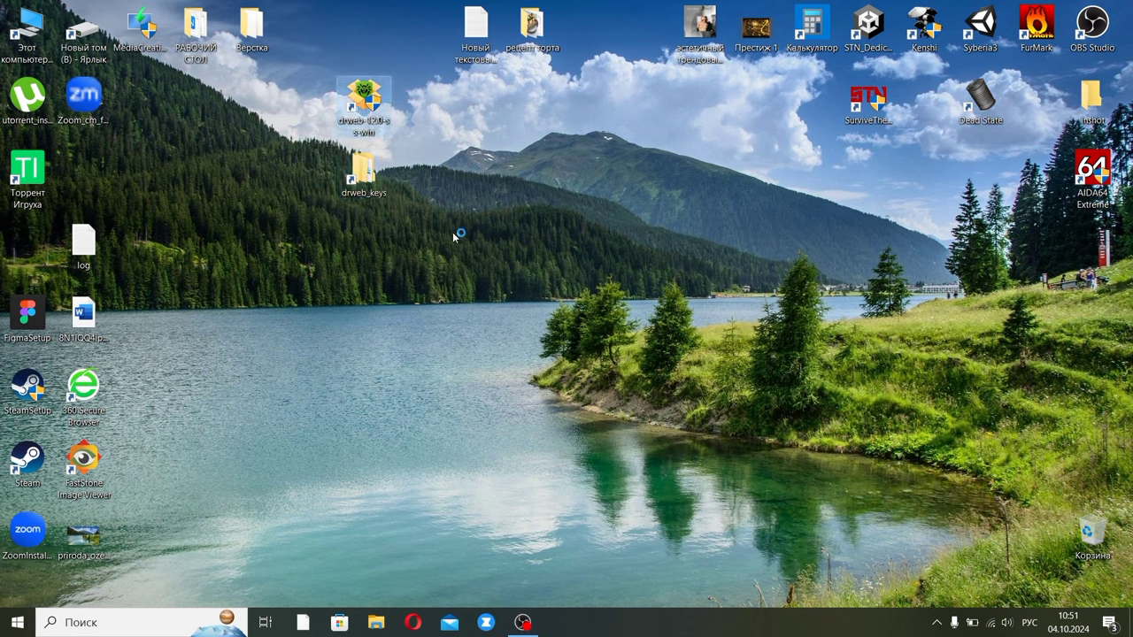
{"action": "left_click", "coordinate": [936, 622]}
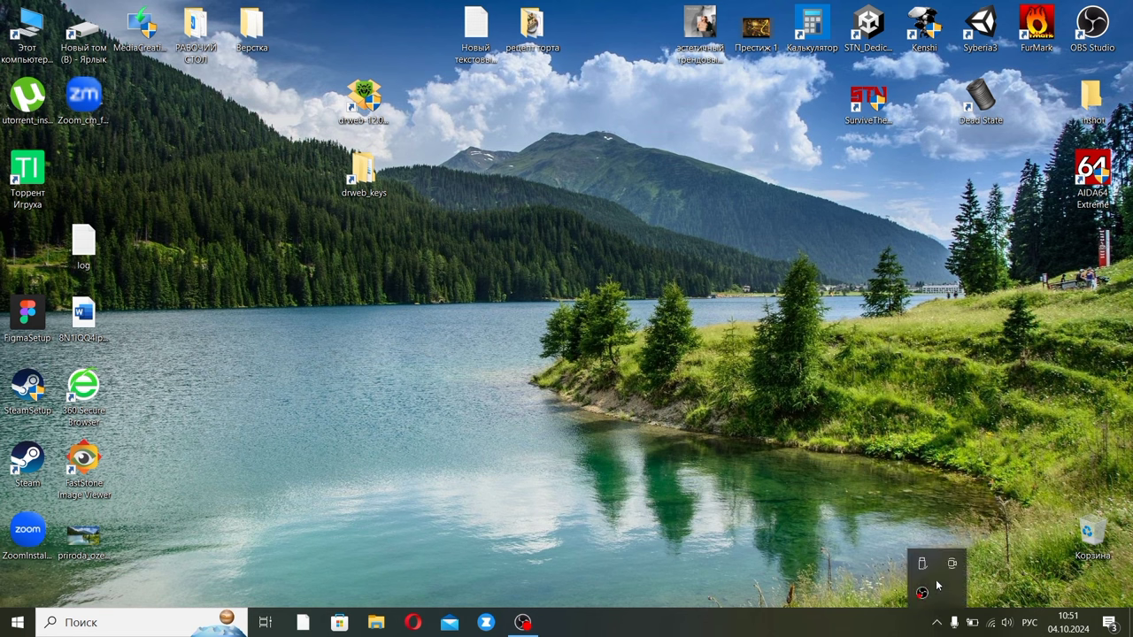
{"action": "left_click", "coordinate": [543, 401]}
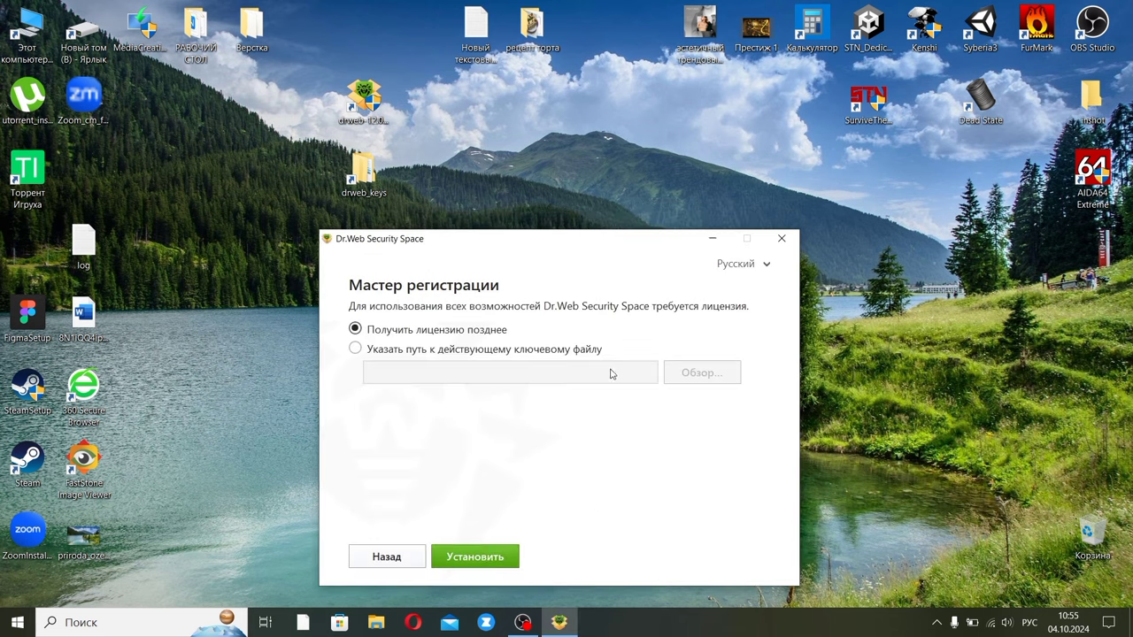
{"action": "left_click", "coordinate": [513, 555]}
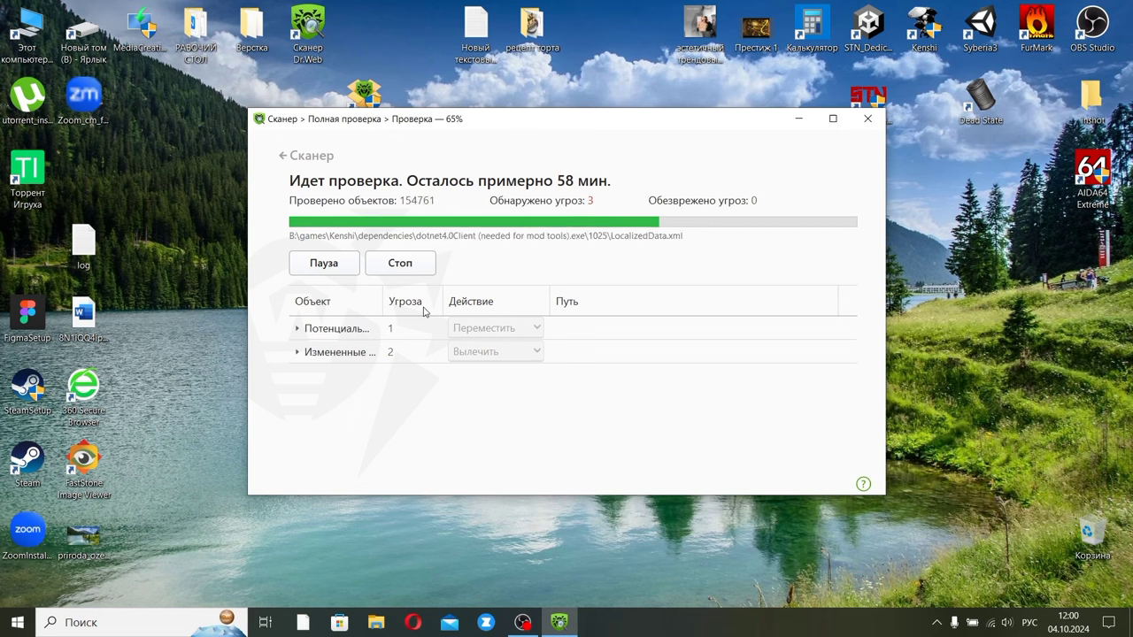
Review the Microsoft Defender exclusions and the virus and threat protection page in Windows Security, and return to the Dr.Web scanner.
{"action": "key", "text": "super+d"}
{"action": "key", "text": "super+a"}
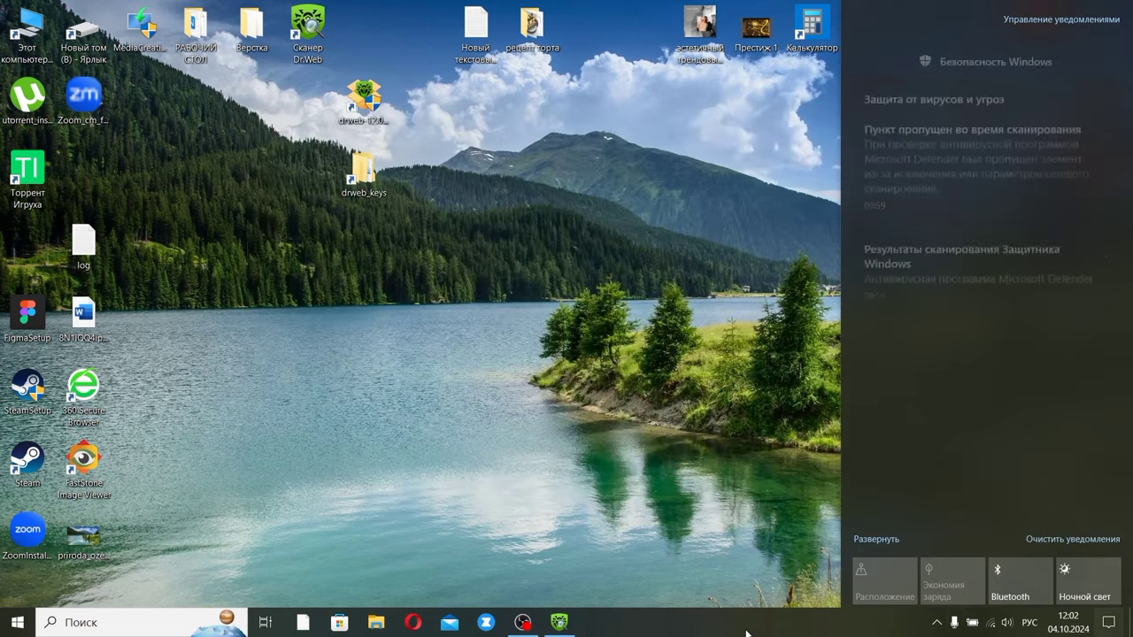
{"action": "left_click", "coordinate": [990, 115]}
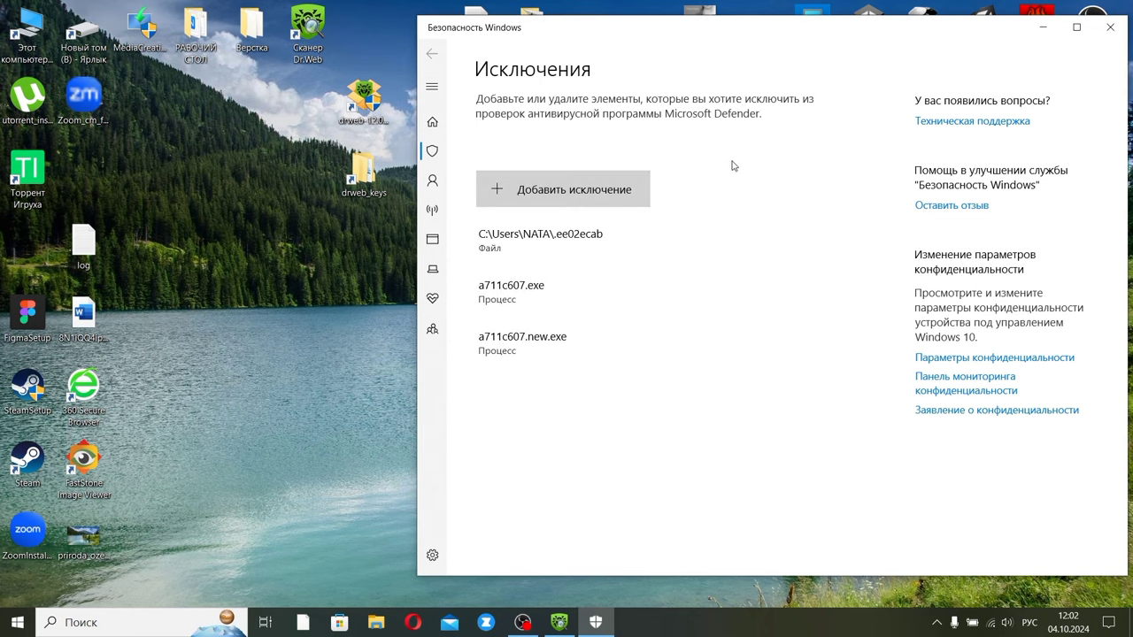
{"action": "left_click", "coordinate": [432, 151]}
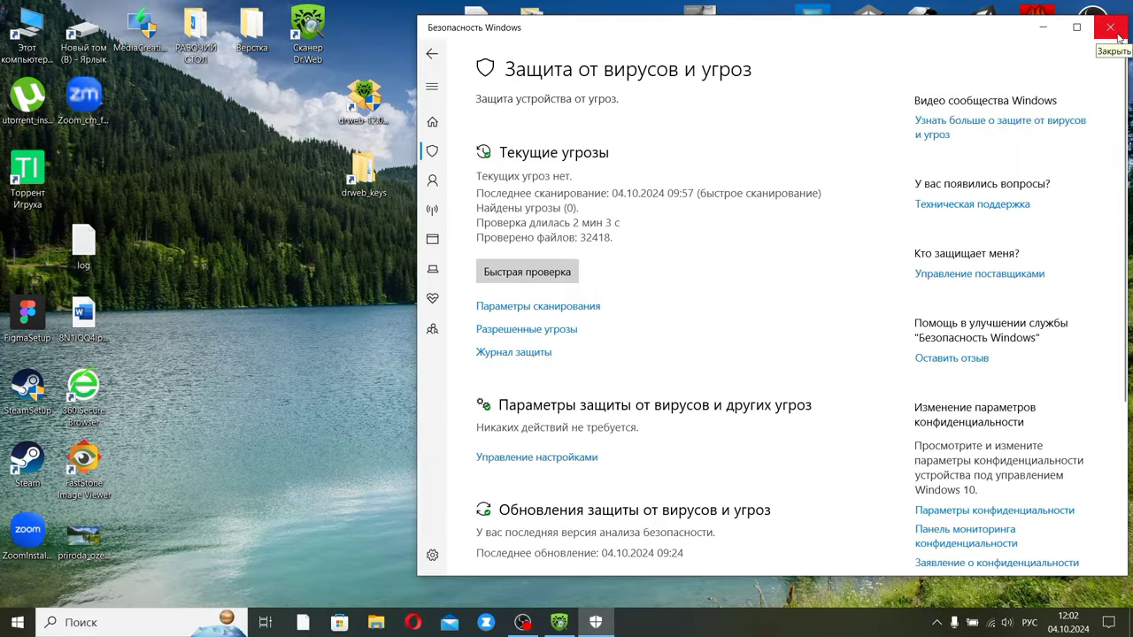
{"action": "left_click", "coordinate": [563, 624]}
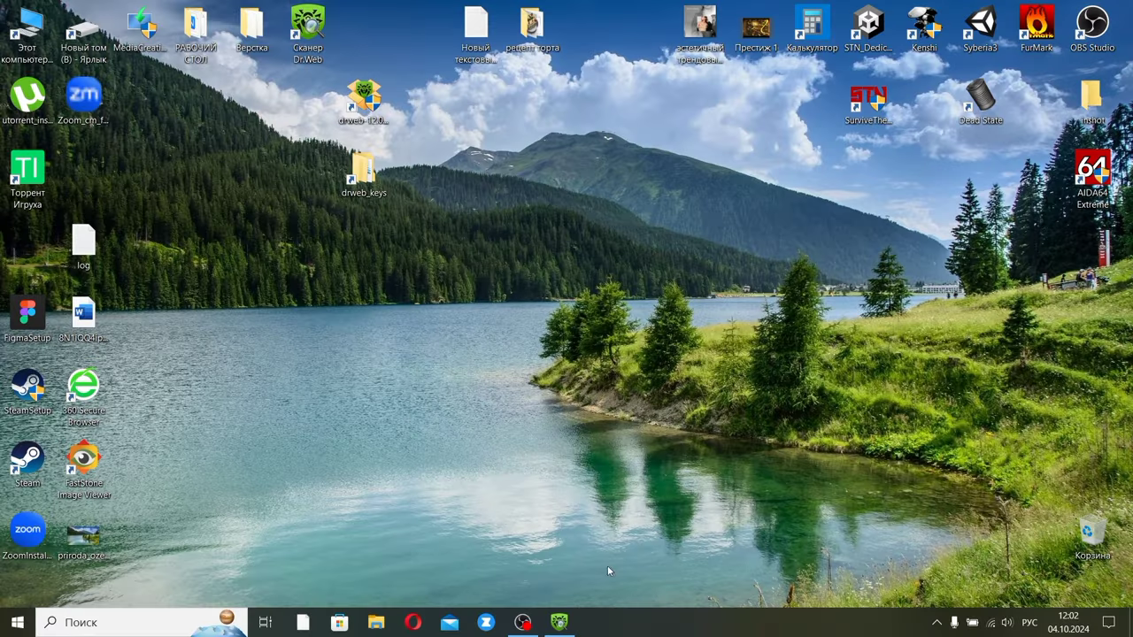
{"action": "left_click", "coordinate": [564, 624]}
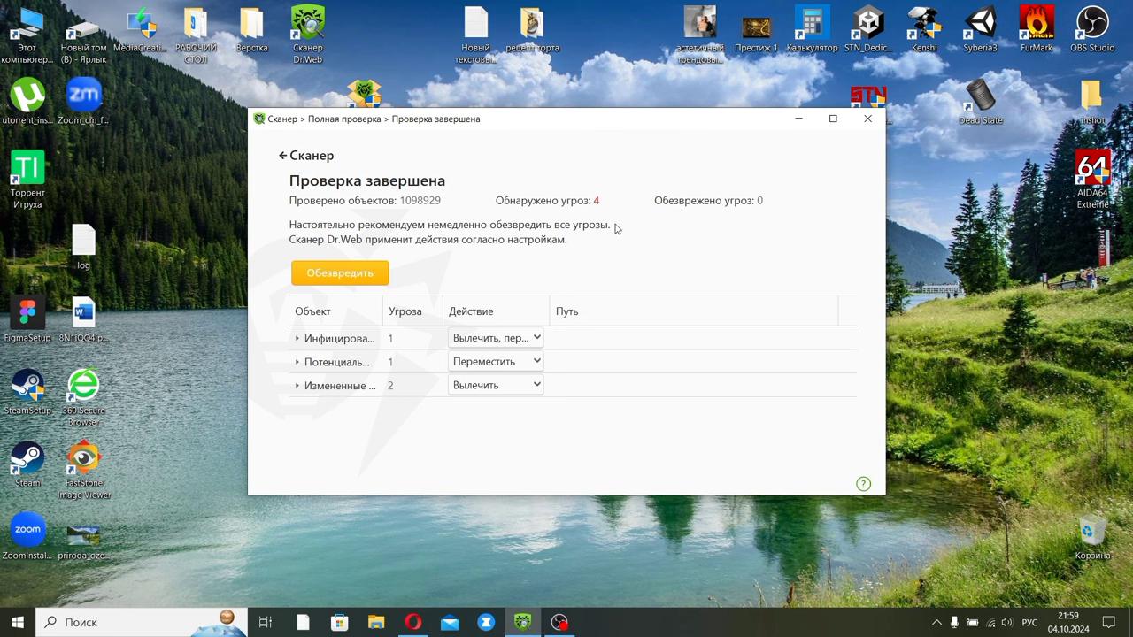
Set the infected and potentially dangerous objects to Удалить, keep Вылечить for the modified ones, and neutralize all detected threats.
{"action": "left_click", "coordinate": [501, 364]}
{"action": "left_click", "coordinate": [519, 403]}
{"action": "left_click", "coordinate": [514, 338]}
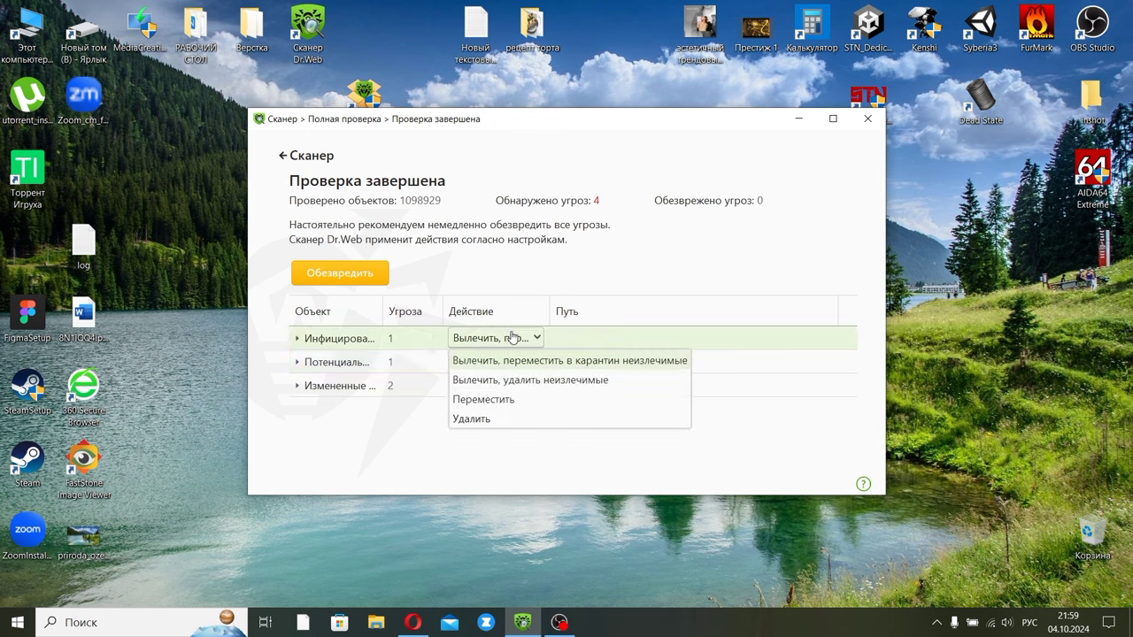
{"action": "left_click", "coordinate": [523, 418]}
{"action": "left_click", "coordinate": [514, 386]}
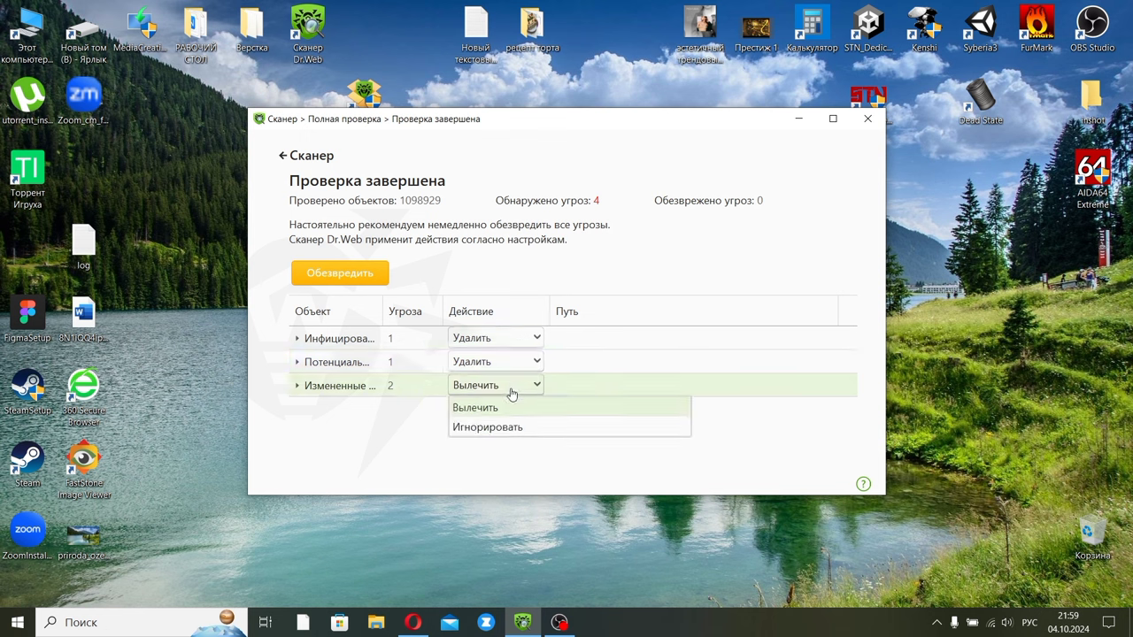
{"action": "left_click", "coordinate": [508, 409]}
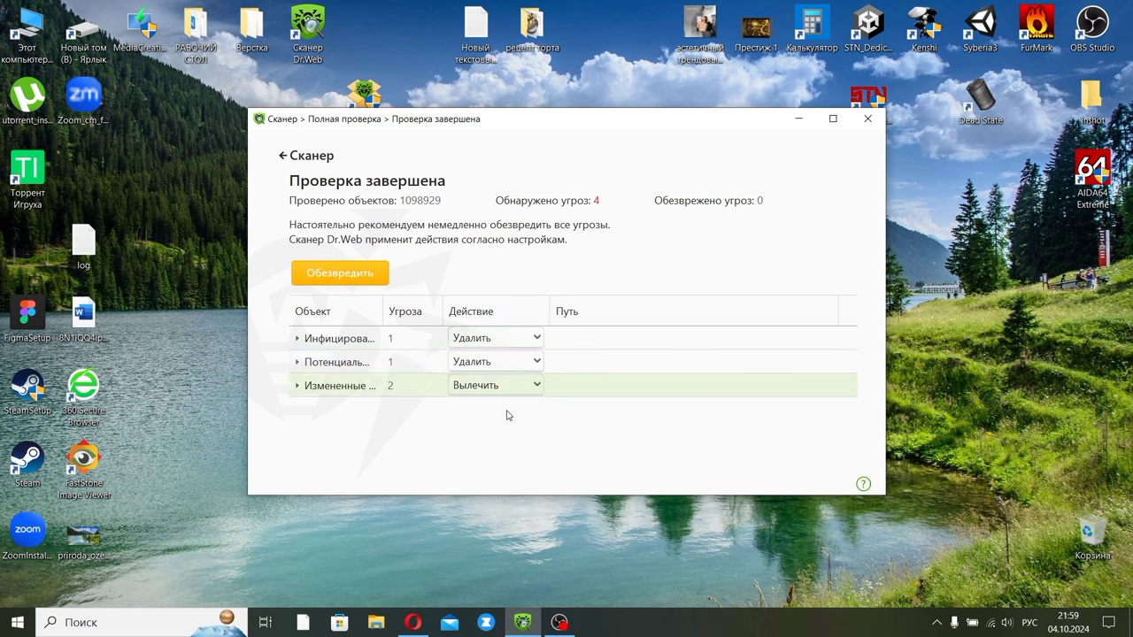
{"action": "left_click", "coordinate": [341, 274]}
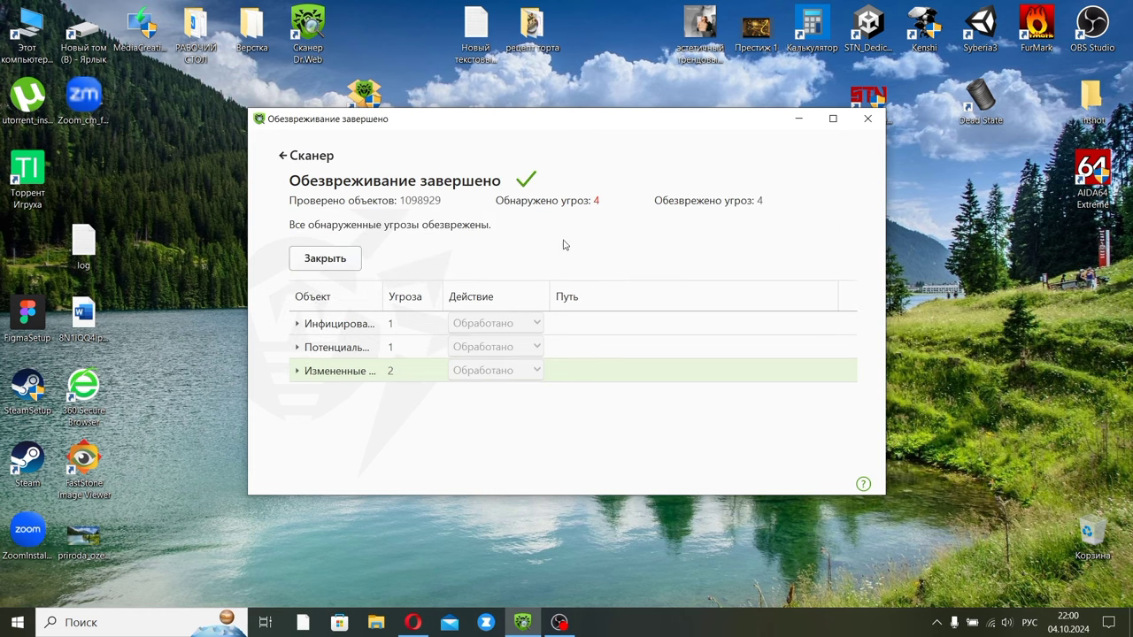
Close the neutralization results and reopen the Dr.Web scanner from the desktop.
{"action": "left_click", "coordinate": [340, 262]}
{"action": "double_click", "coordinate": [308, 31]}
{"action": "left_click", "coordinate": [417, 435]}
{"action": "left_click", "coordinate": [566, 298]}
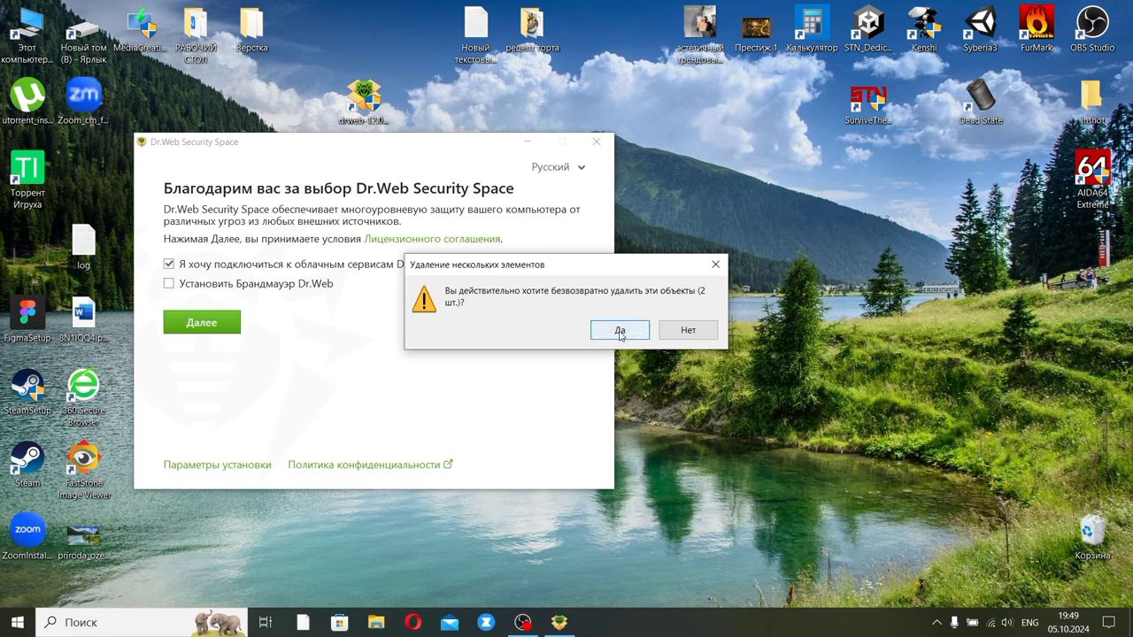
Confirm permanent deletion of the two selected objects and continue the Dr.Web Security Space setup with Dr.Web Cloud enabled and without the firewall.
{"action": "left_click", "coordinate": [620, 332]}
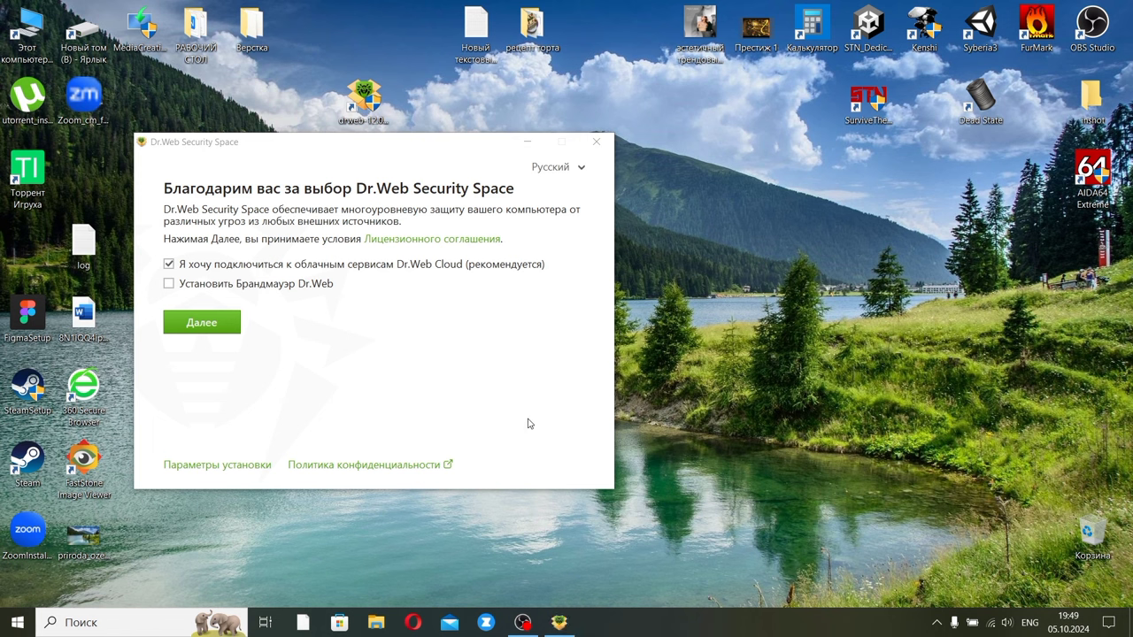
{"action": "left_click", "coordinate": [203, 324]}
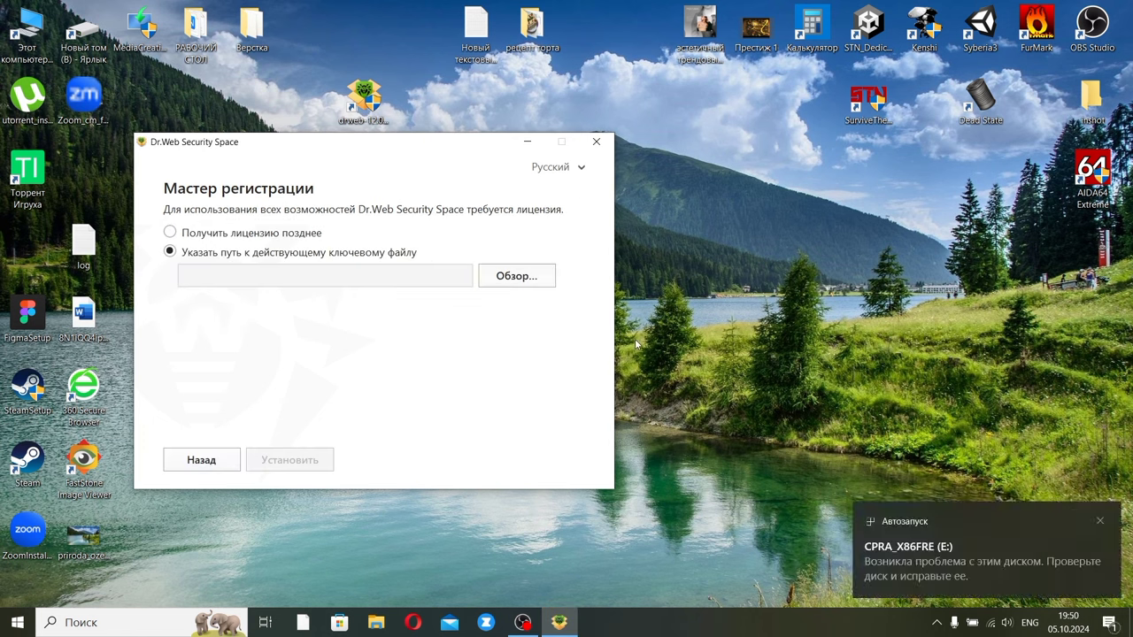
Register with the key file drweb32_31.10.2024.key from E:\drweb_keys\Dr.Web ключи and start the Dr.Web Security Space installation.
{"action": "left_click", "coordinate": [542, 275]}
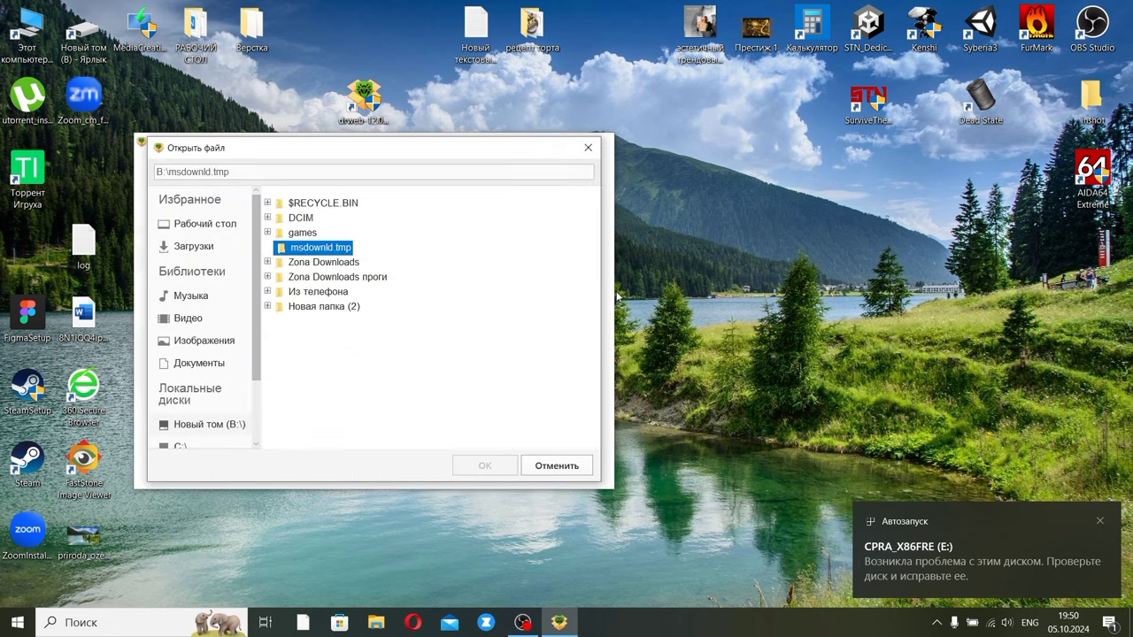
{"action": "scroll", "coordinate": [194, 410], "scroll_direction": "down", "scroll_amount": 2}
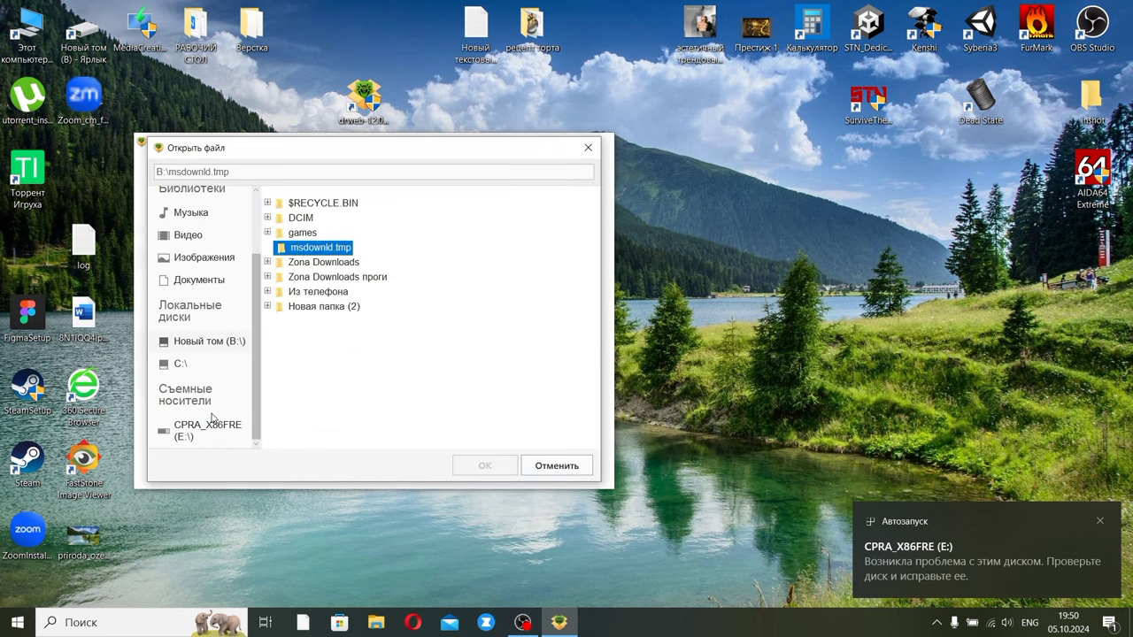
{"action": "left_click", "coordinate": [210, 431]}
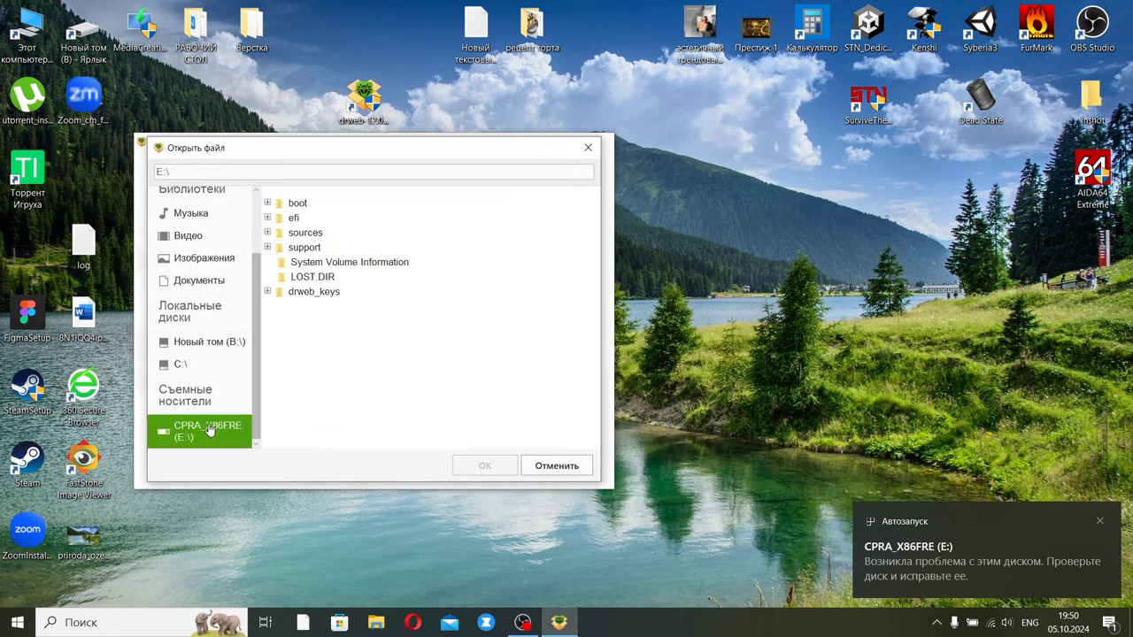
{"action": "left_click", "coordinate": [314, 293]}
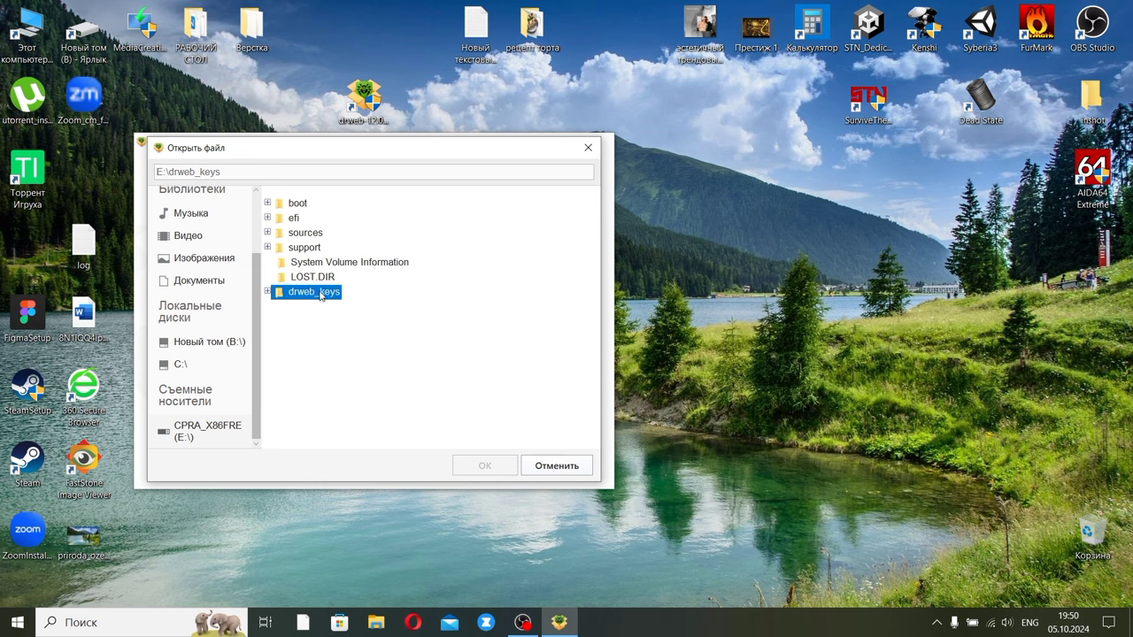
{"action": "left_click", "coordinate": [333, 308]}
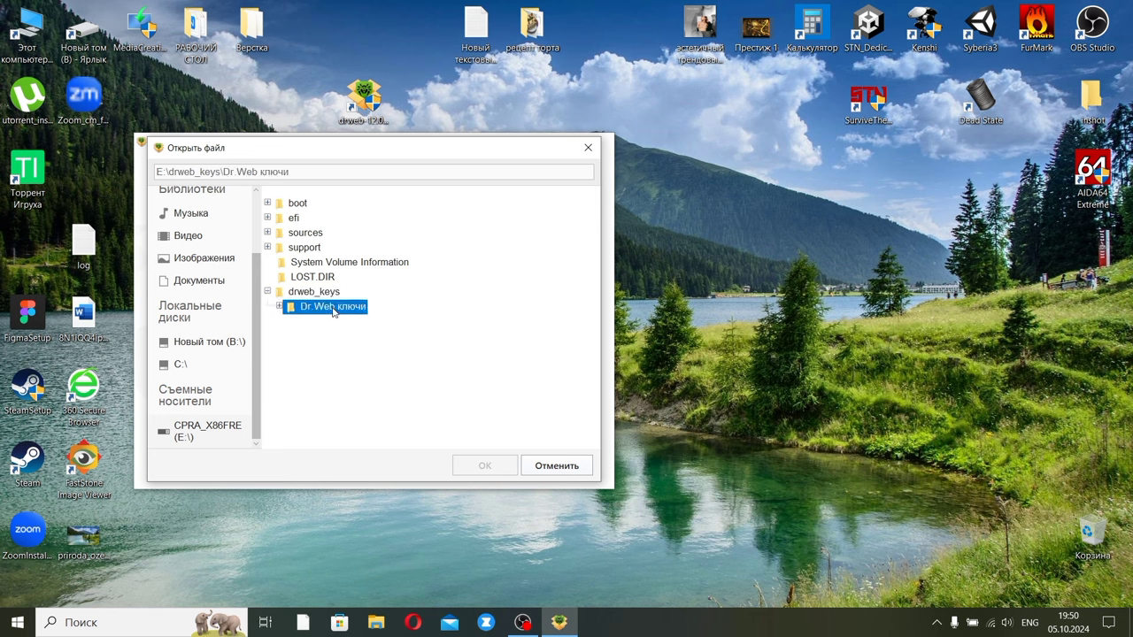
{"action": "left_click", "coordinate": [353, 323]}
{"action": "left_click", "coordinate": [484, 466]}
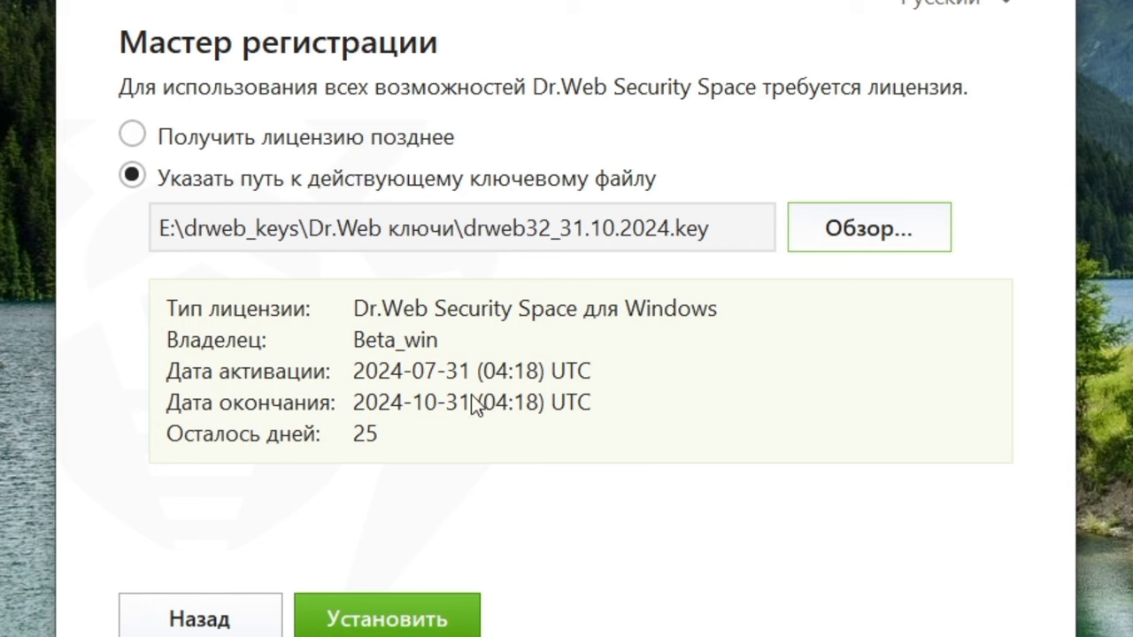
{"action": "left_click", "coordinate": [389, 625]}
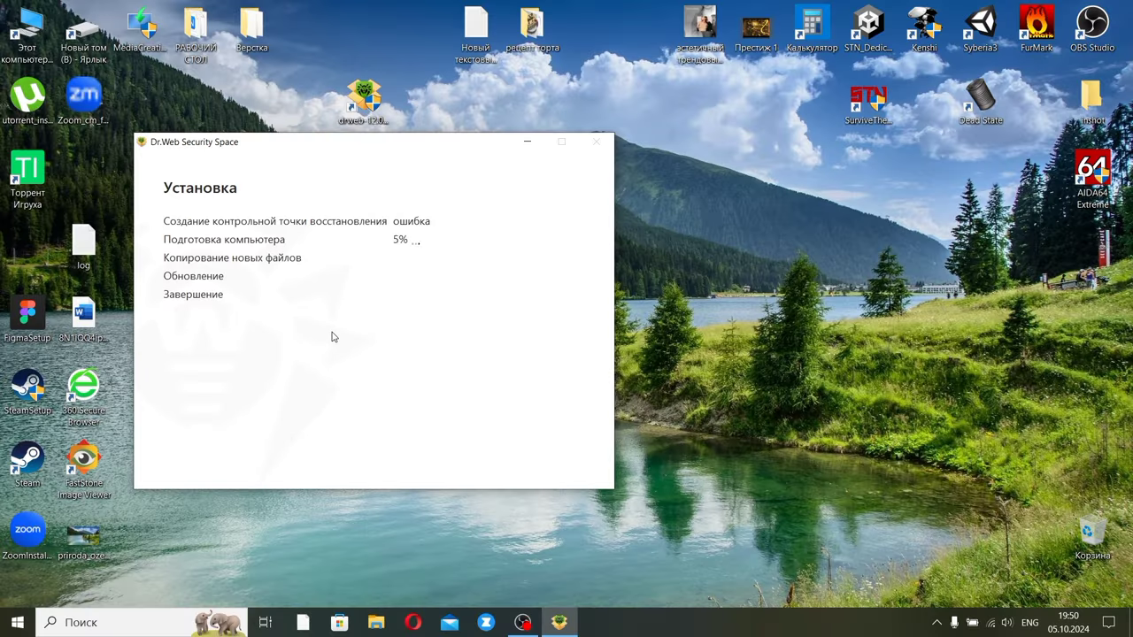